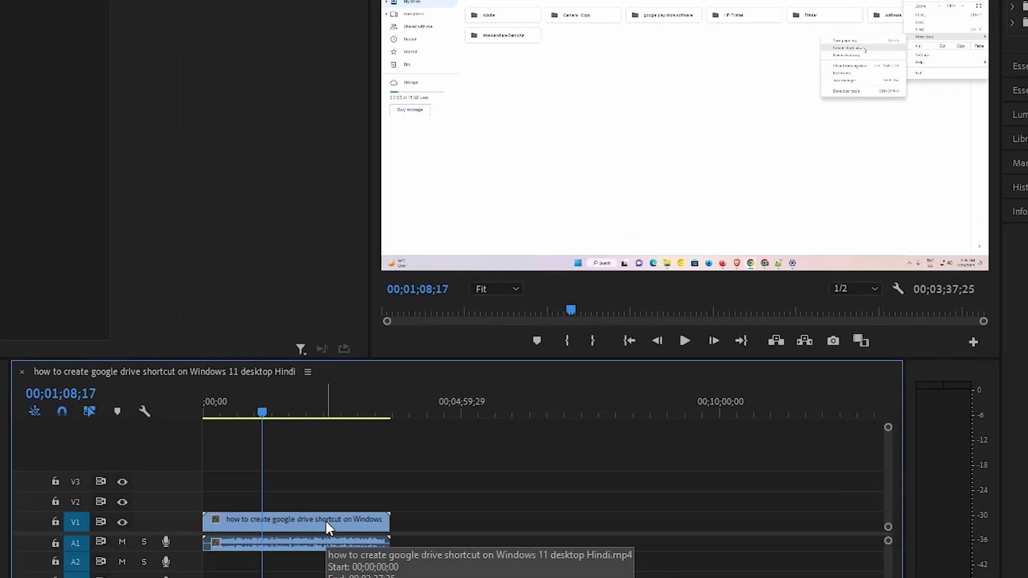
Unlink the Google Drive clip's audio from its video and select the A1 audio clip
{"action": "left_click", "coordinate": [325, 522]}
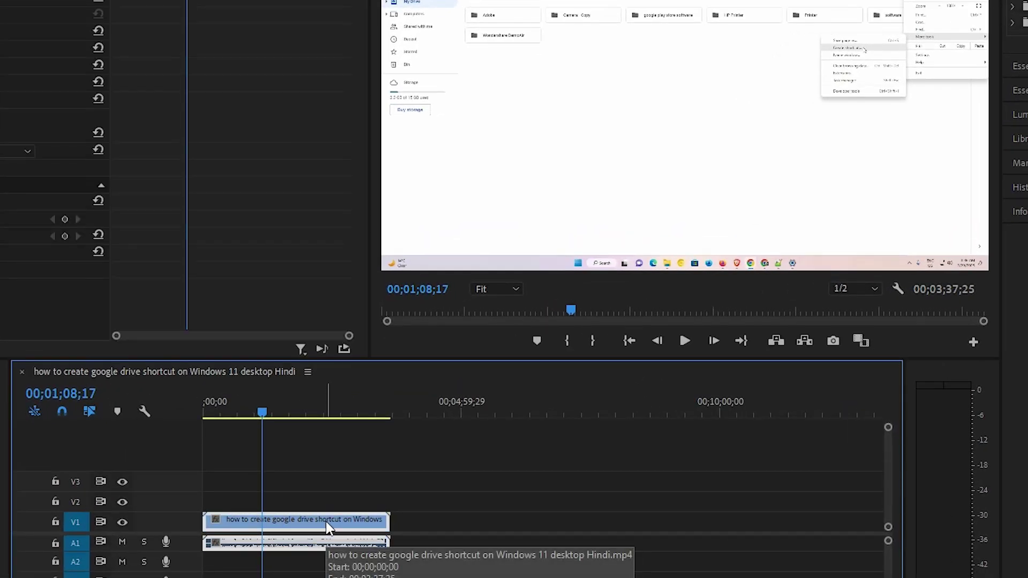
{"action": "right_click", "coordinate": [327, 526]}
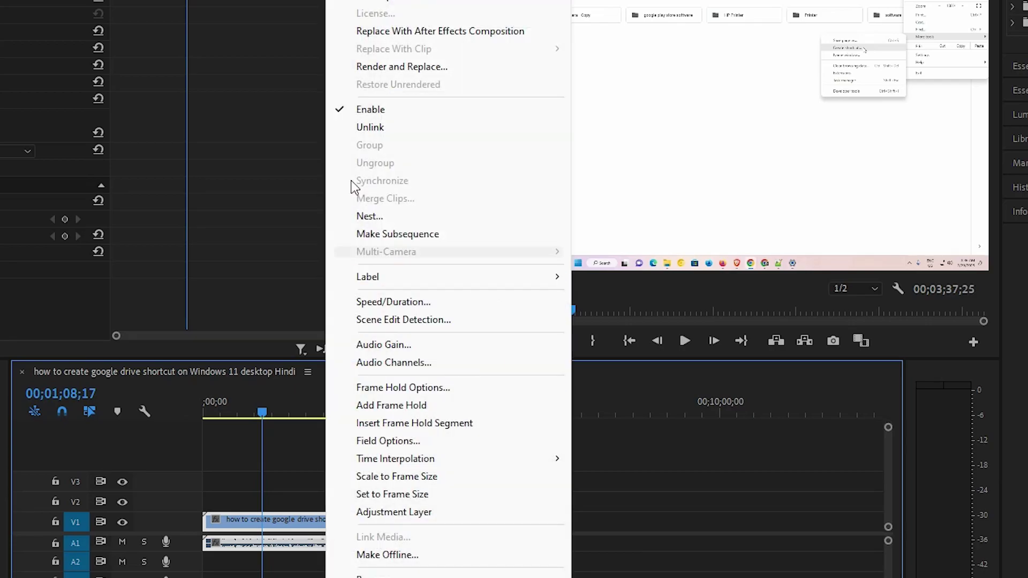
{"action": "left_click", "coordinate": [353, 127]}
{"action": "left_click", "coordinate": [357, 540]}
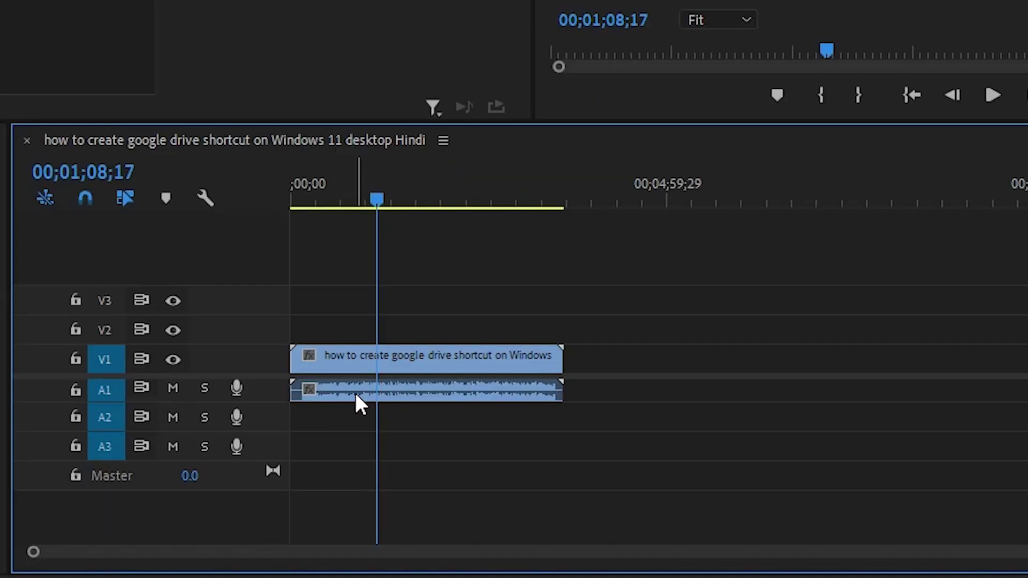
Load the A1 audio clip's Volume, Channel Volume and Panner settings into Effect Controls
{"action": "double_click", "coordinate": [412, 388]}
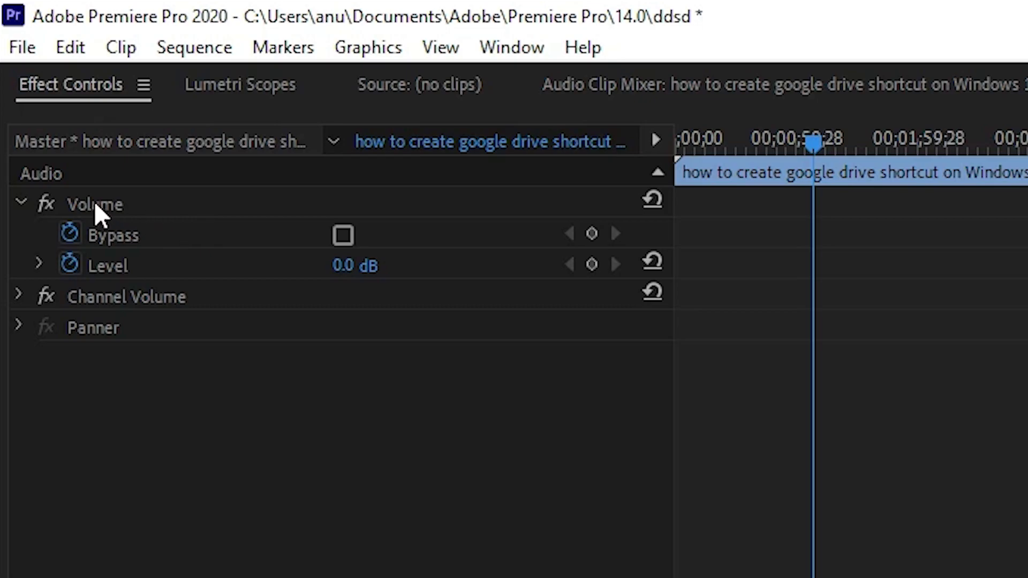
Expand Volume and add two Level keyframes, one earlier and one near 59 seconds
{"action": "left_click", "coordinate": [10, 204]}
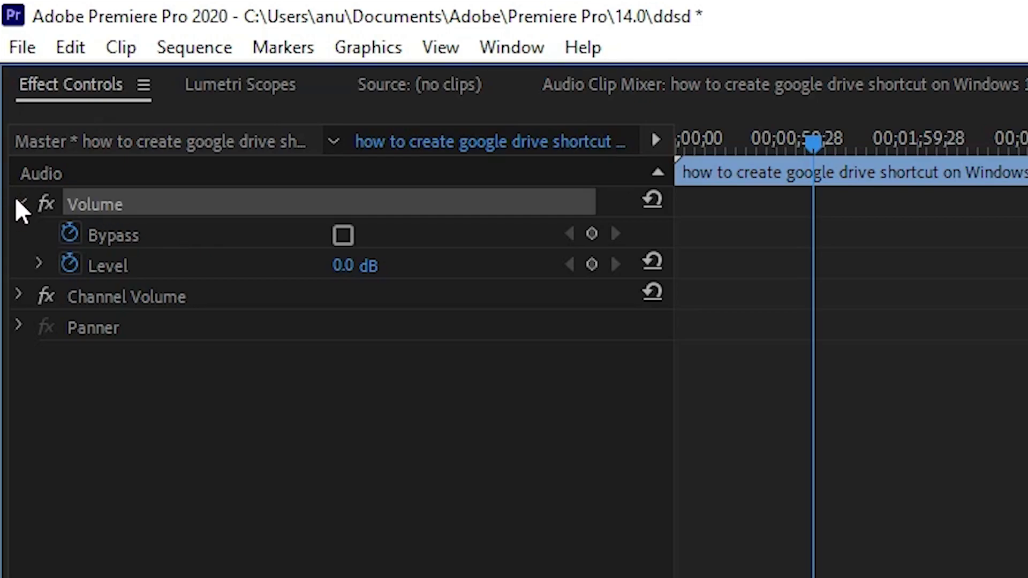
{"action": "left_click", "coordinate": [18, 204]}
{"action": "left_click_drag", "start_coordinate": [821, 140], "coordinate": [751, 144]}
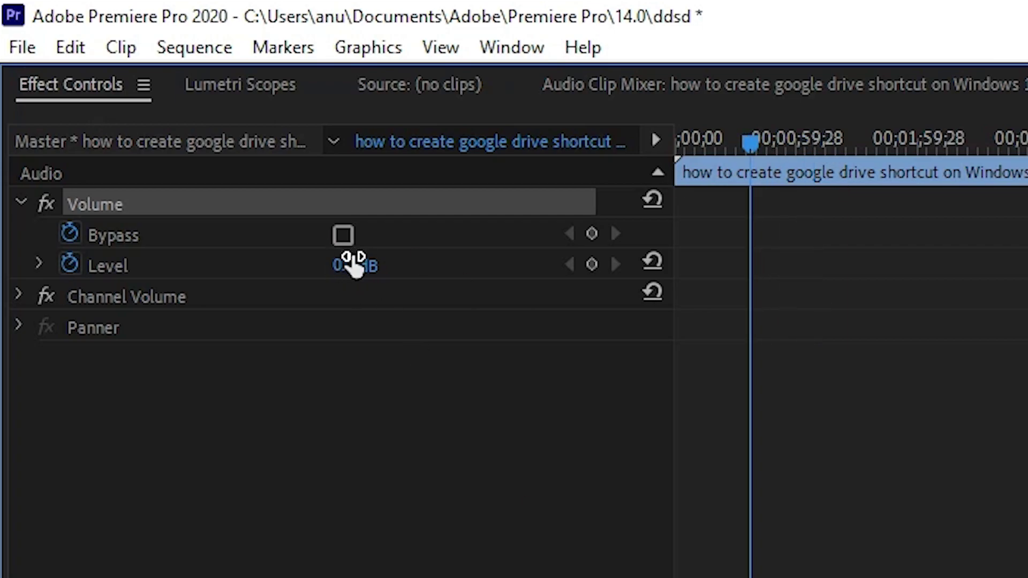
{"action": "left_click", "coordinate": [592, 265]}
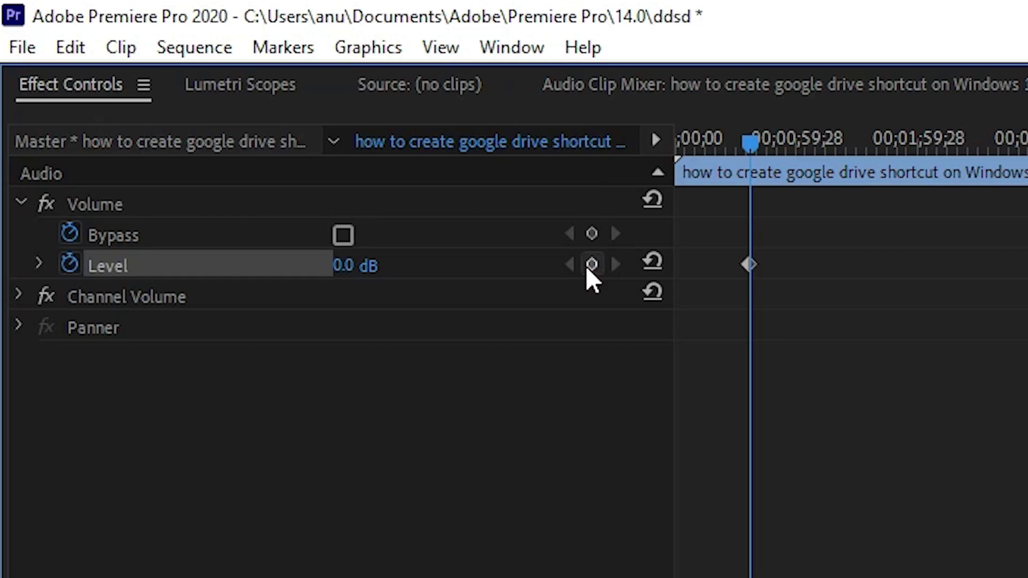
{"action": "left_click_drag", "start_coordinate": [749, 144], "coordinate": [784, 143]}
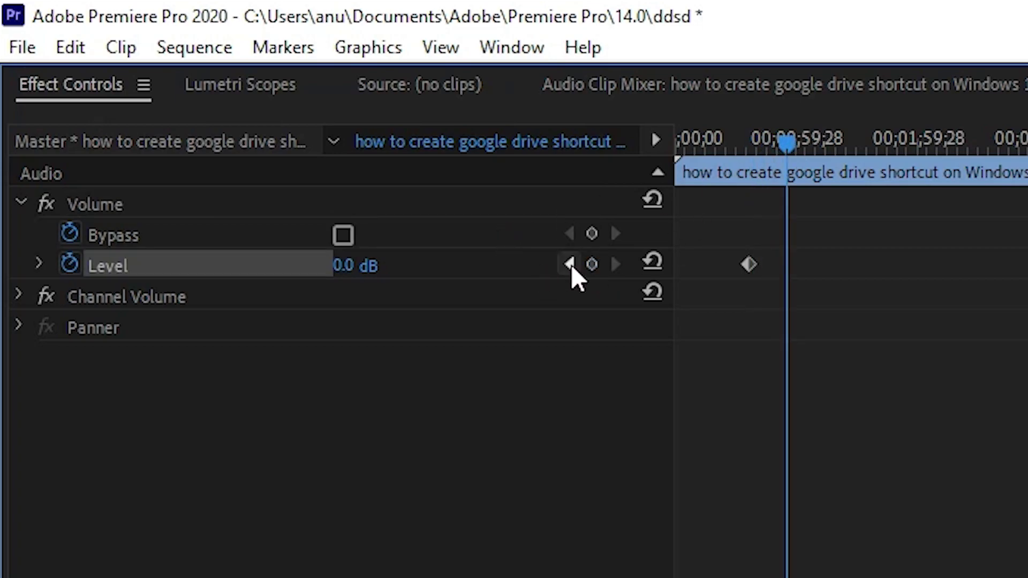
{"action": "left_click", "coordinate": [586, 265]}
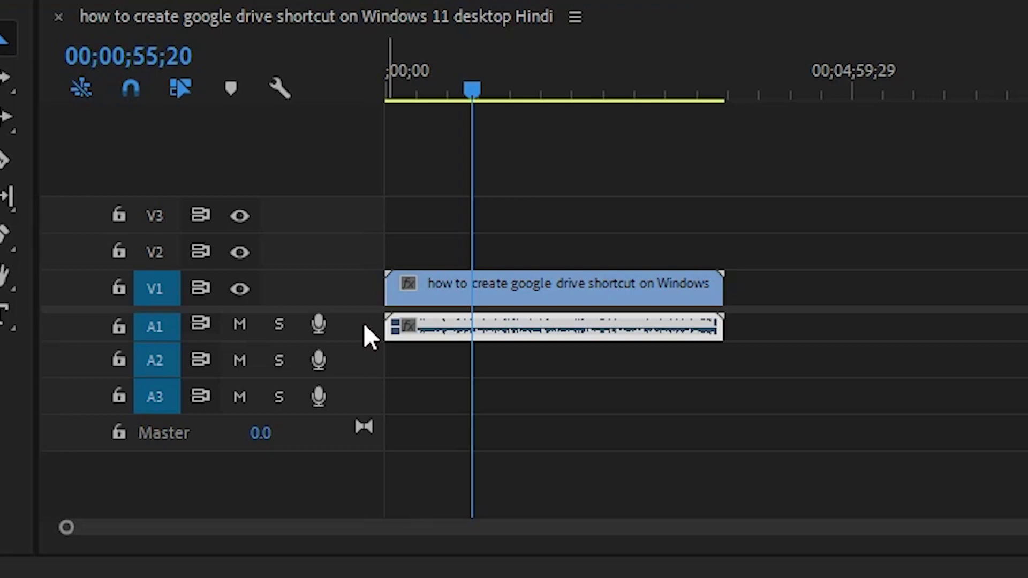
{"action": "scroll", "coordinate": [364, 323], "scroll_direction": "up", "scroll_amount": 1, "text": "alt"}
{"action": "scroll", "coordinate": [364, 325], "scroll_direction": "up", "scroll_amount": 1, "text": "alt"}
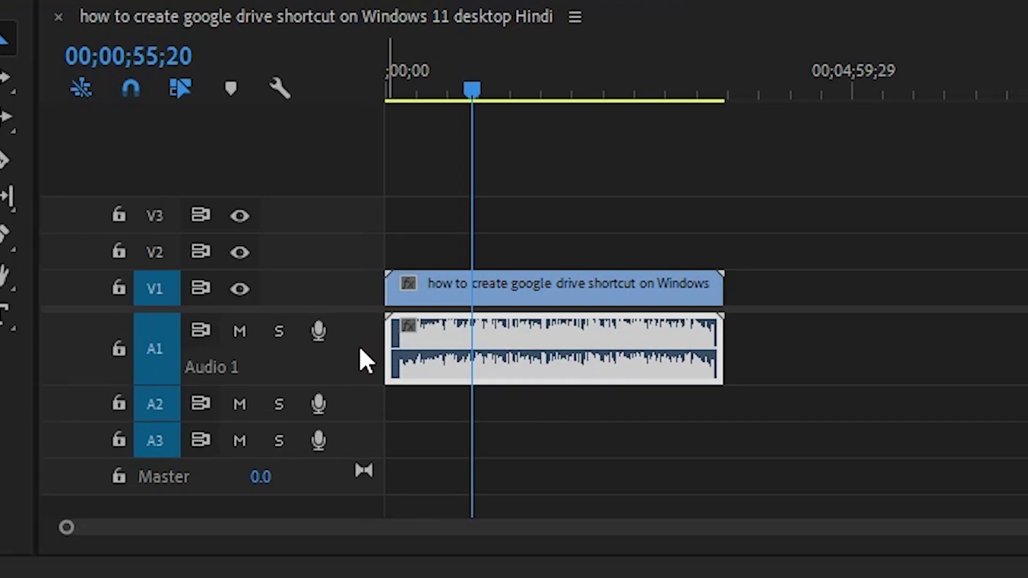
{"action": "scroll", "coordinate": [359, 346], "scroll_direction": "up", "scroll_amount": 1, "text": "alt"}
{"action": "scroll", "coordinate": [359, 345], "scroll_direction": "up", "scroll_amount": 1, "text": "alt"}
{"action": "scroll", "coordinate": [359, 351], "scroll_direction": "up", "scroll_amount": 1, "text": "alt"}
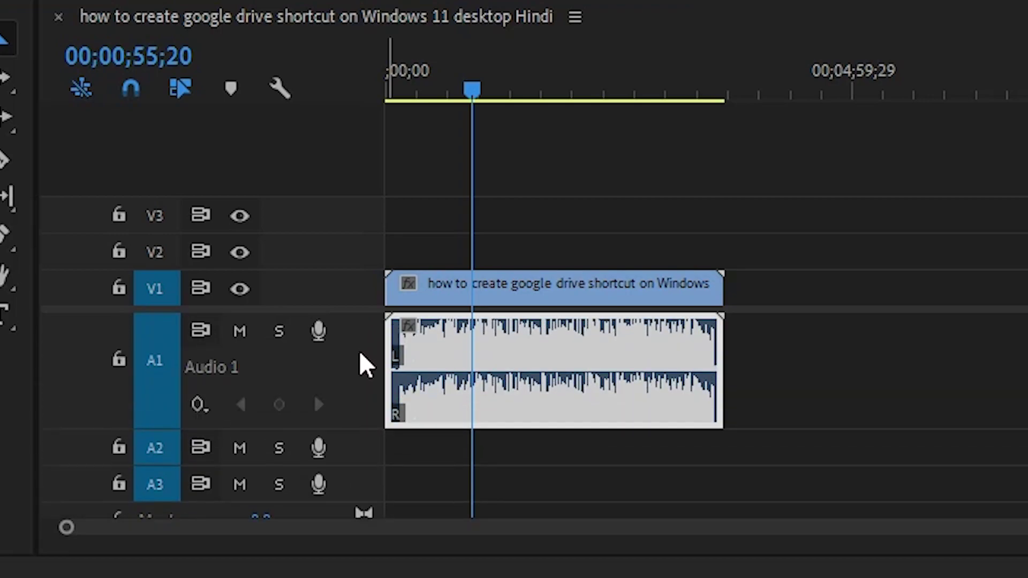
{"action": "scroll", "coordinate": [358, 350], "scroll_direction": "up", "scroll_amount": 1, "text": "alt"}
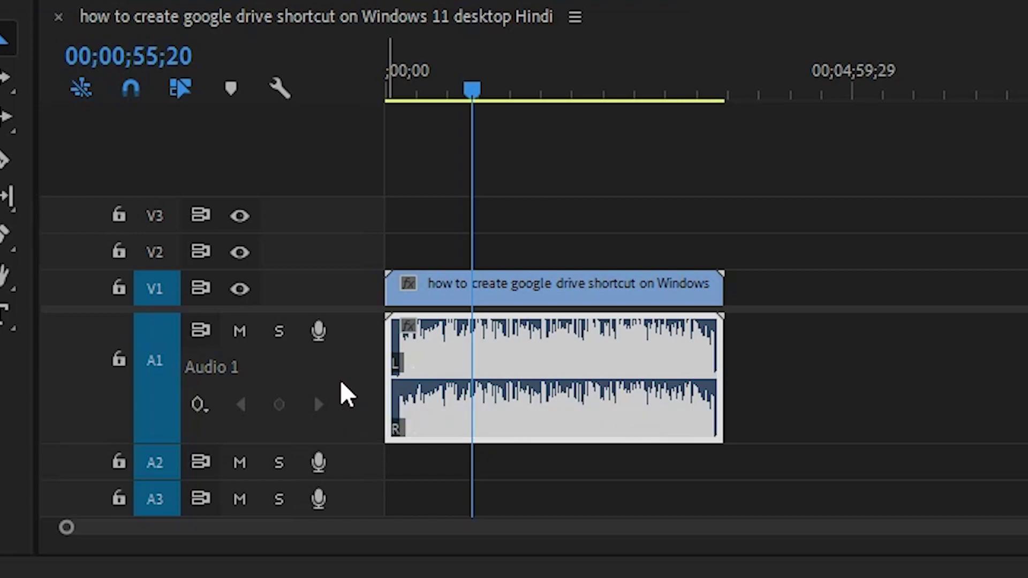
{"action": "scroll", "coordinate": [347, 369], "scroll_direction": "down", "scroll_amount": 1, "text": "alt"}
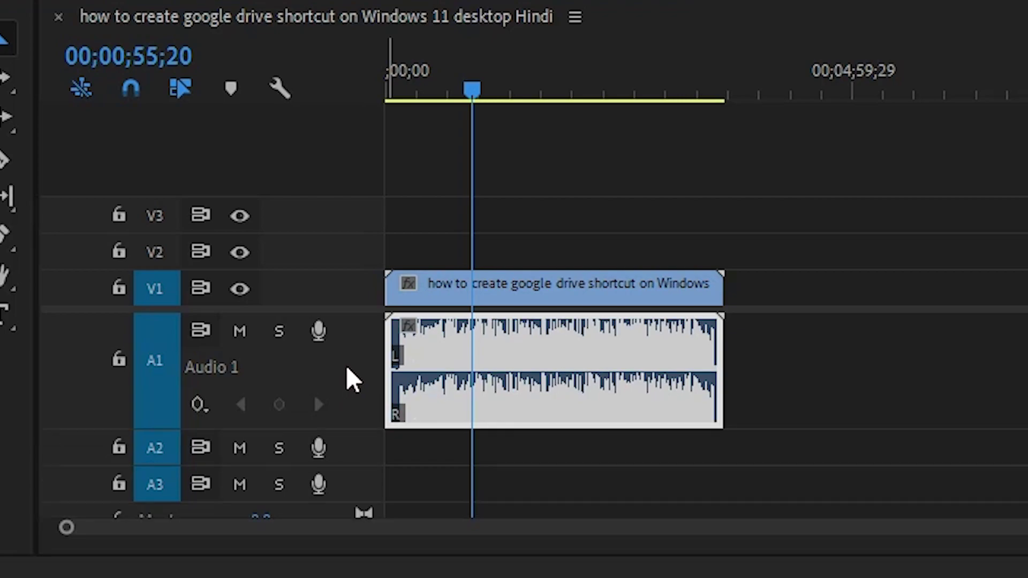
{"action": "scroll", "coordinate": [347, 369], "scroll_direction": "down", "scroll_amount": 1, "text": "alt"}
{"action": "scroll", "coordinate": [347, 370], "scroll_direction": "down", "scroll_amount": 1, "text": "alt"}
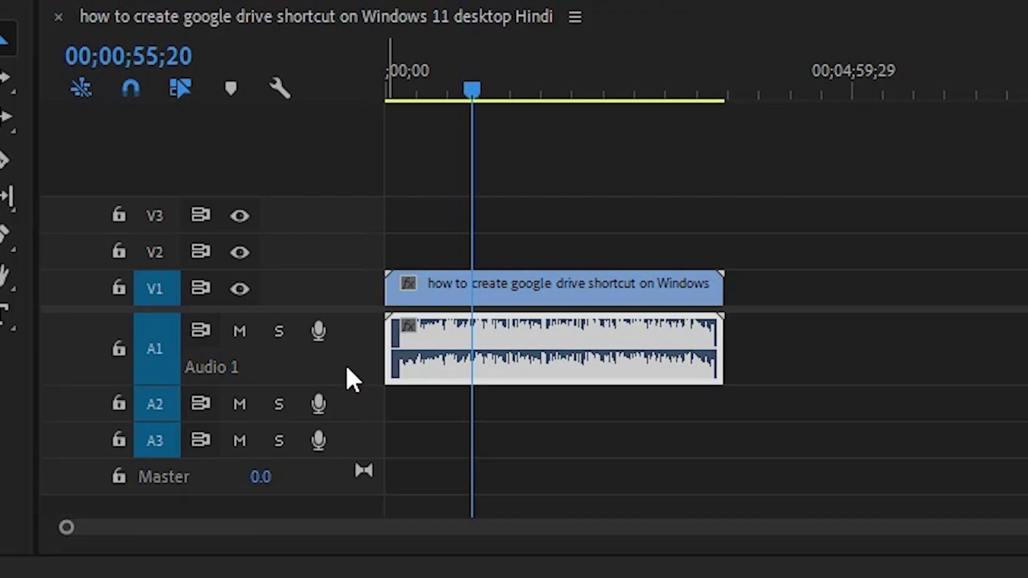
{"action": "scroll", "coordinate": [347, 369], "scroll_direction": "down", "scroll_amount": 1, "text": "alt"}
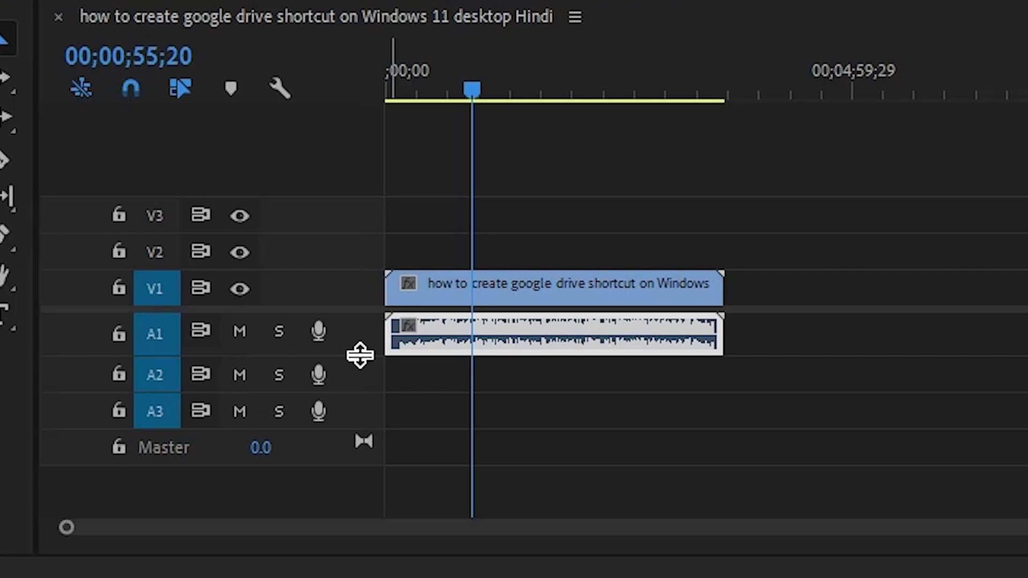
Enlarge track A1, zoom in on its audio clip, and park the playhead near 18 seconds
{"action": "left_click_drag", "start_coordinate": [359, 356], "coordinate": [359, 355]}
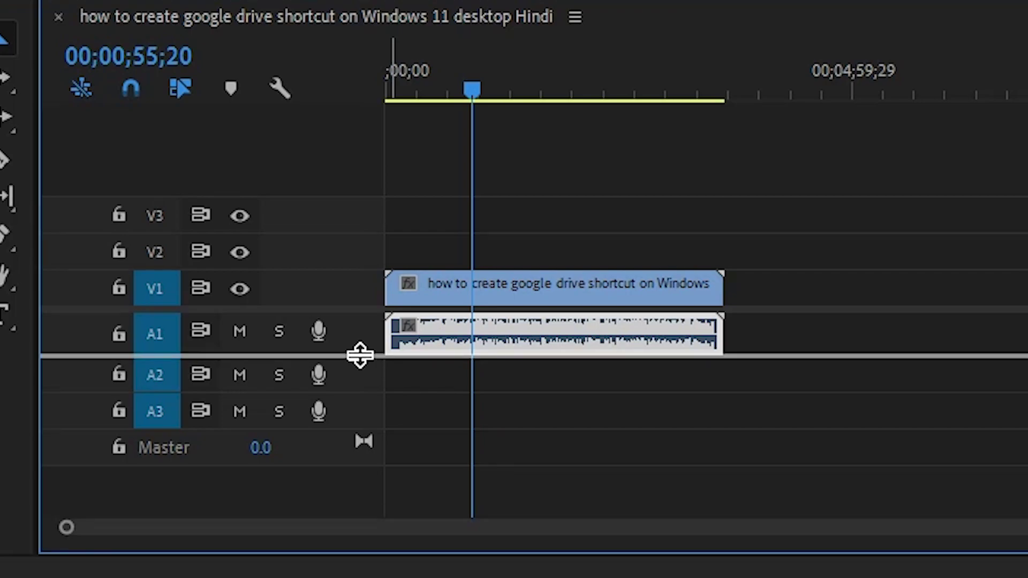
{"action": "left_click_drag", "start_coordinate": [360, 356], "coordinate": [352, 444]}
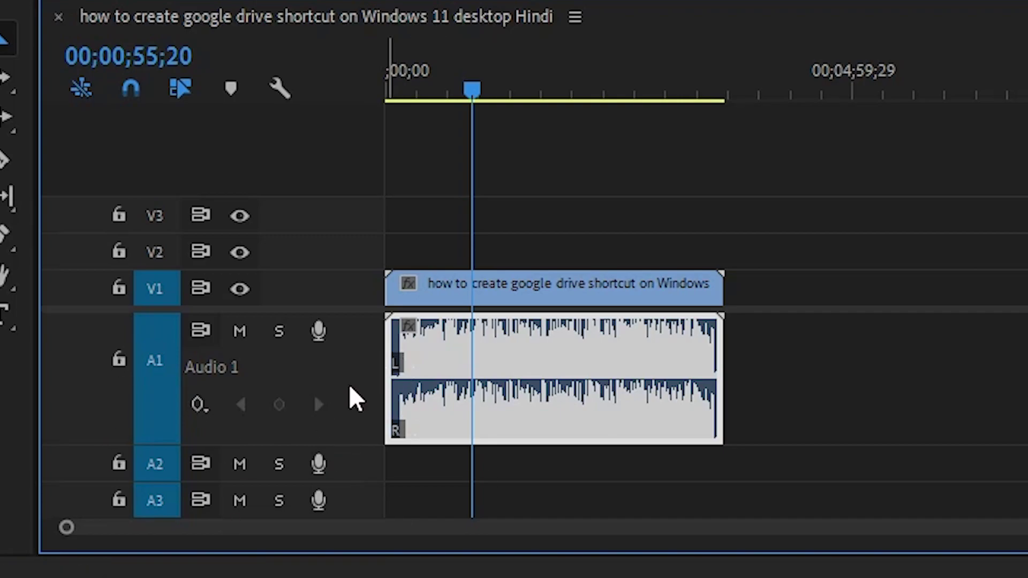
{"action": "left_click", "coordinate": [424, 394]}
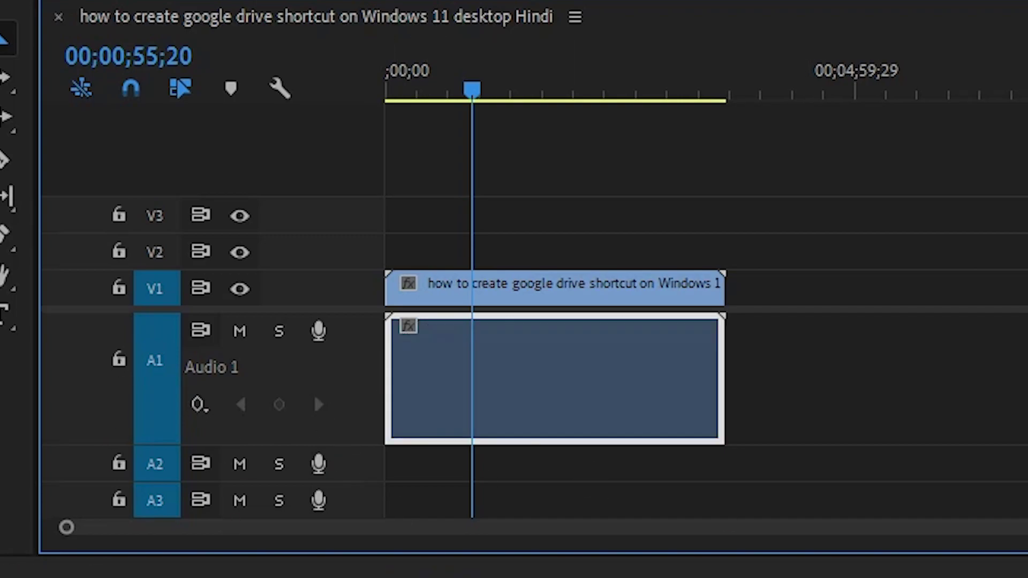
{"action": "key", "text": "equal"}
{"action": "key", "text": "equal"}
{"action": "key", "text": "equal"}
{"action": "key", "text": "equal"}
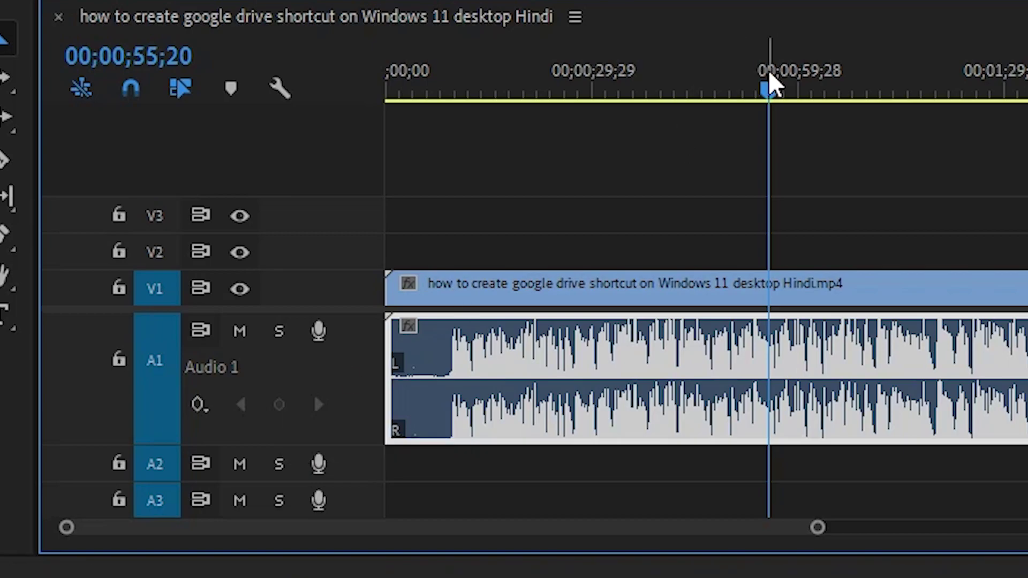
{"action": "left_click_drag", "start_coordinate": [767, 83], "coordinate": [517, 141]}
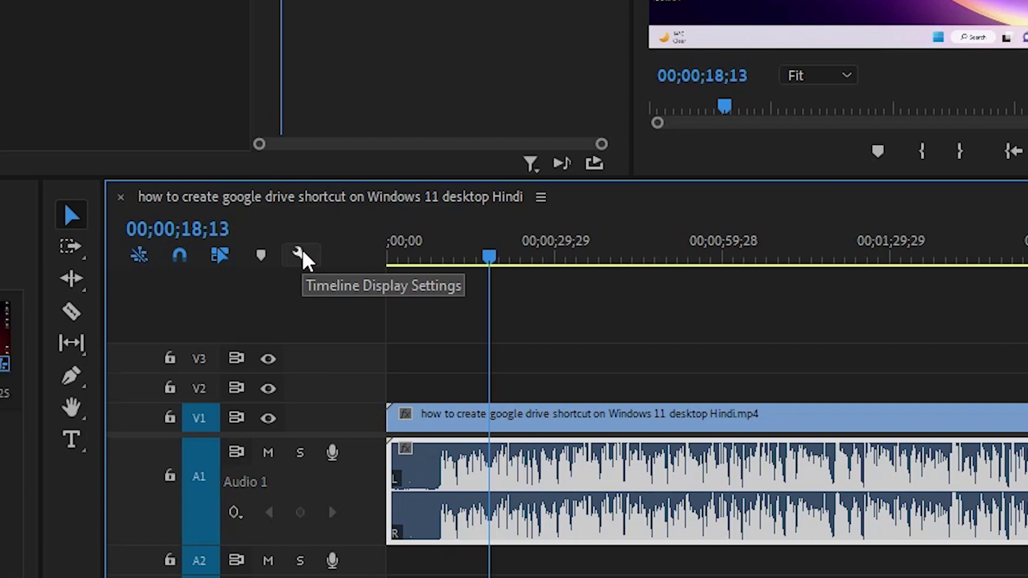
Enable Show Audio Keyframes in the Timeline Display Settings
{"action": "left_click", "coordinate": [301, 256]}
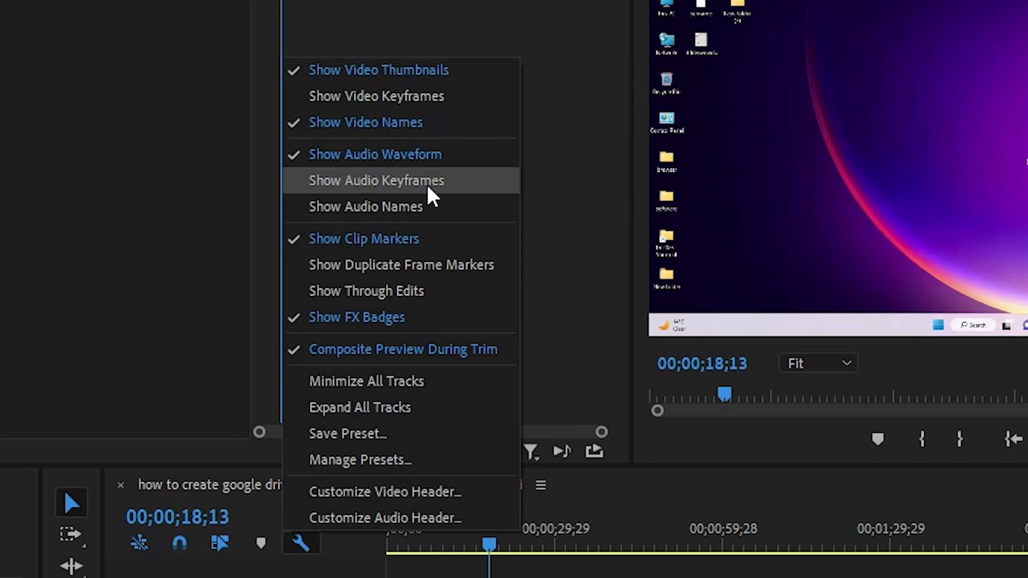
{"action": "left_click", "coordinate": [385, 196]}
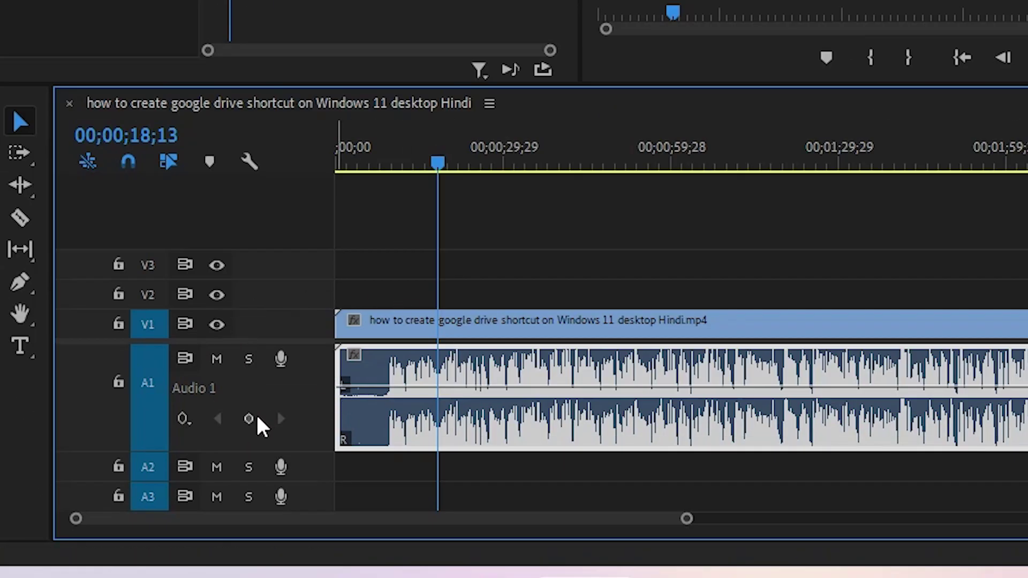
Add A1 volume keyframes at the current playhead and at about 24 seconds
{"action": "left_click", "coordinate": [248, 418]}
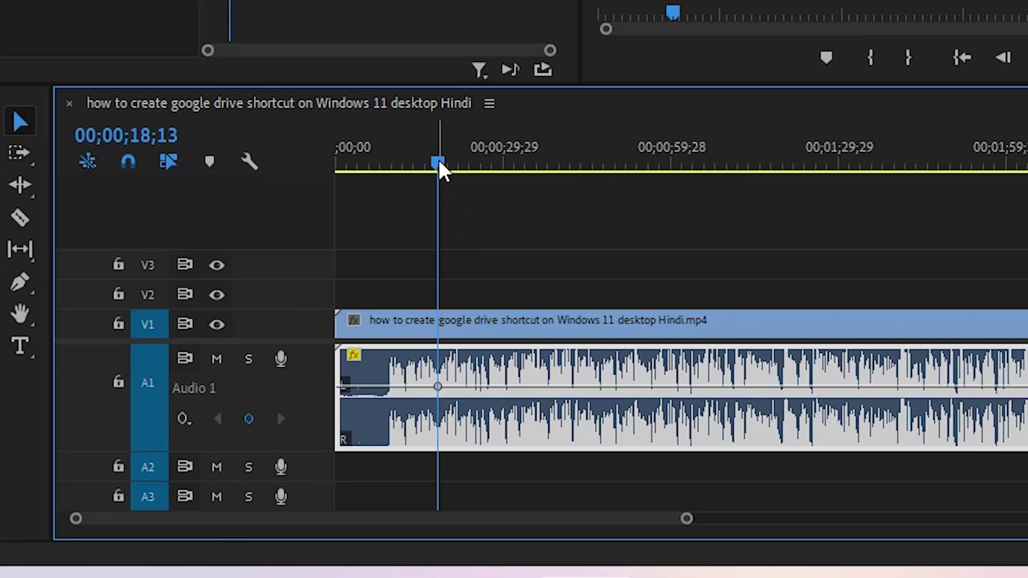
{"action": "left_click_drag", "start_coordinate": [439, 167], "coordinate": [473, 170]}
{"action": "left_click", "coordinate": [248, 419]}
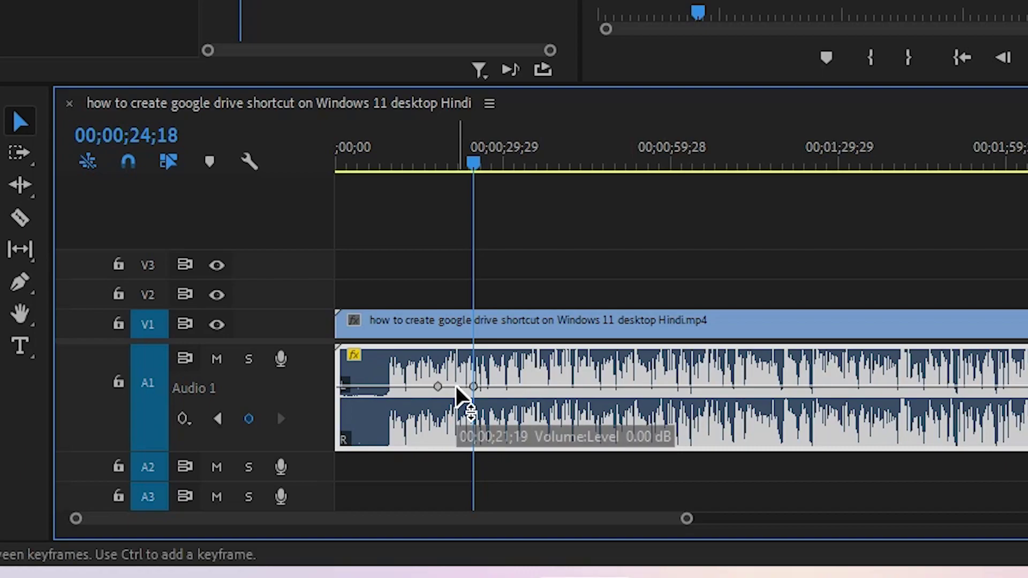
Add another keyframe on the A1 volume line and drag keyframes to adjust their levels
{"action": "left_click", "coordinate": [457, 387], "text": "ctrl"}
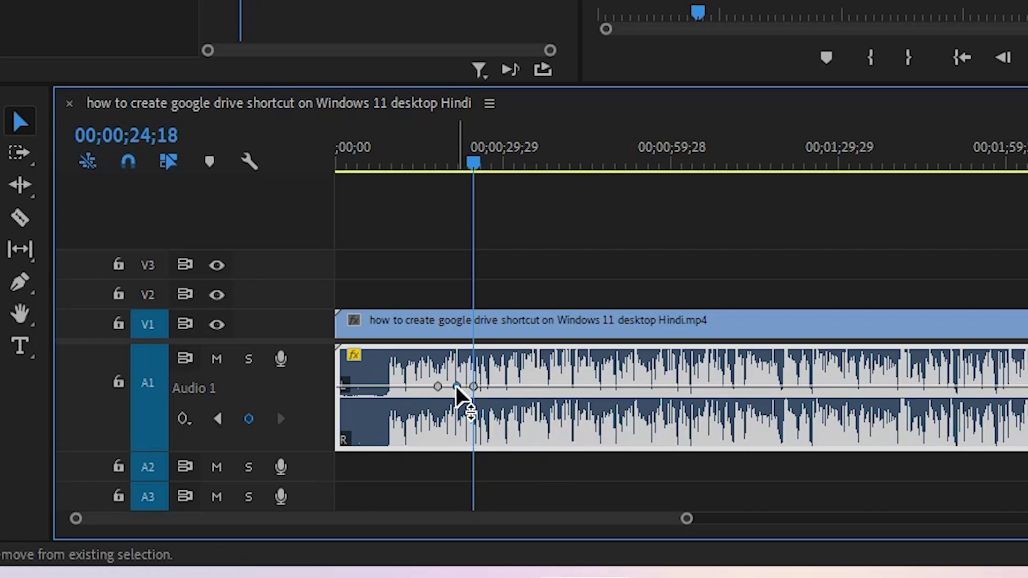
{"action": "left_click_drag", "start_coordinate": [457, 387], "coordinate": [453, 359]}
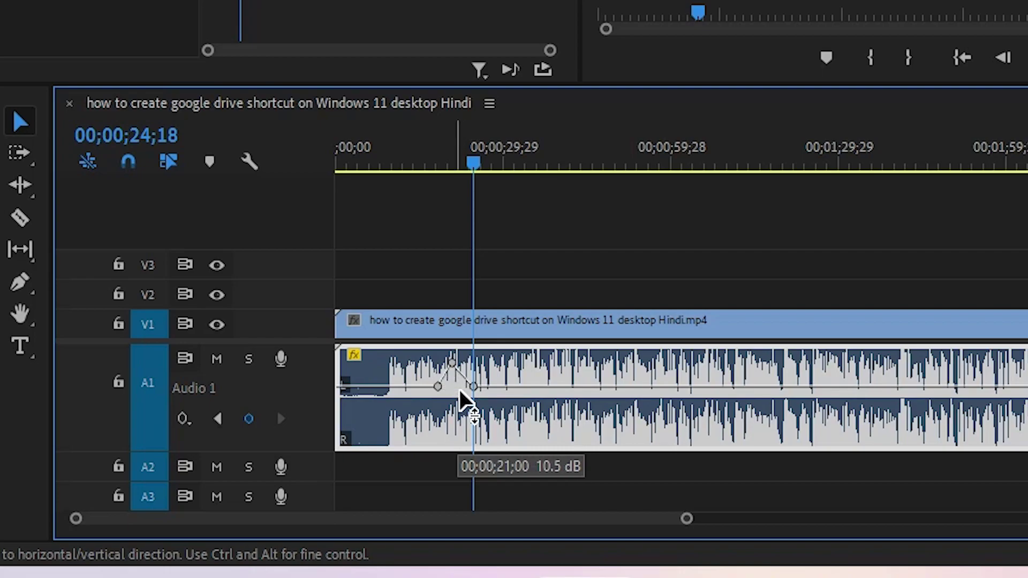
{"action": "left_click_drag", "start_coordinate": [466, 399], "coordinate": [465, 387]}
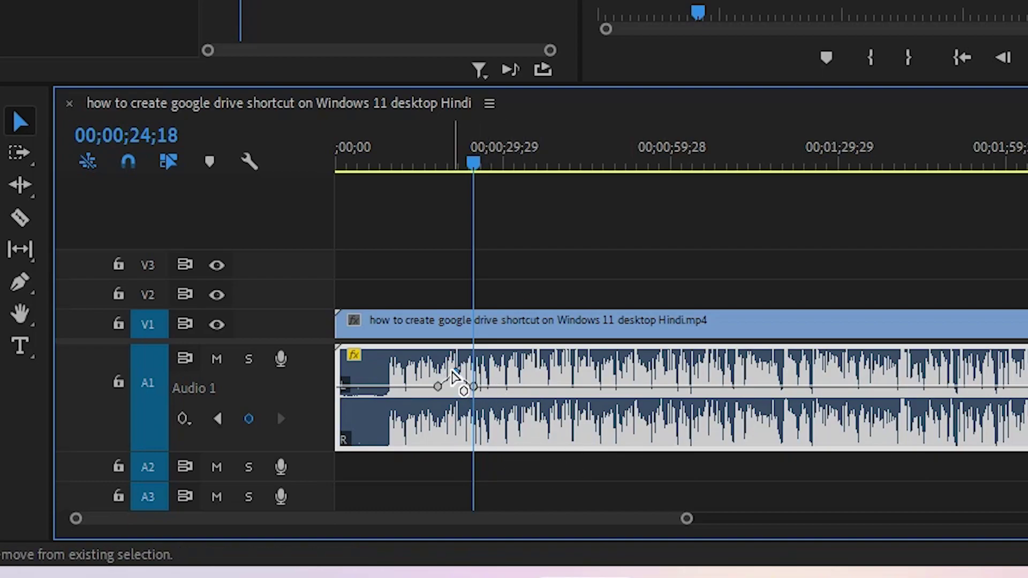